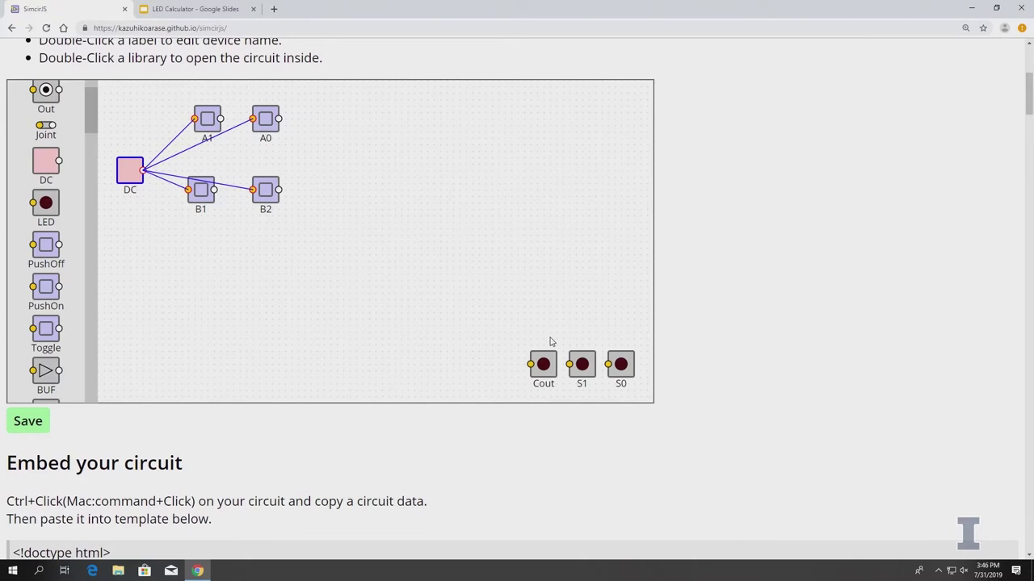
Rename the lower-right toggle from B2 to B0.
scroll(194, 242, "down", 1)
scroll(202, 169, "up", 2)
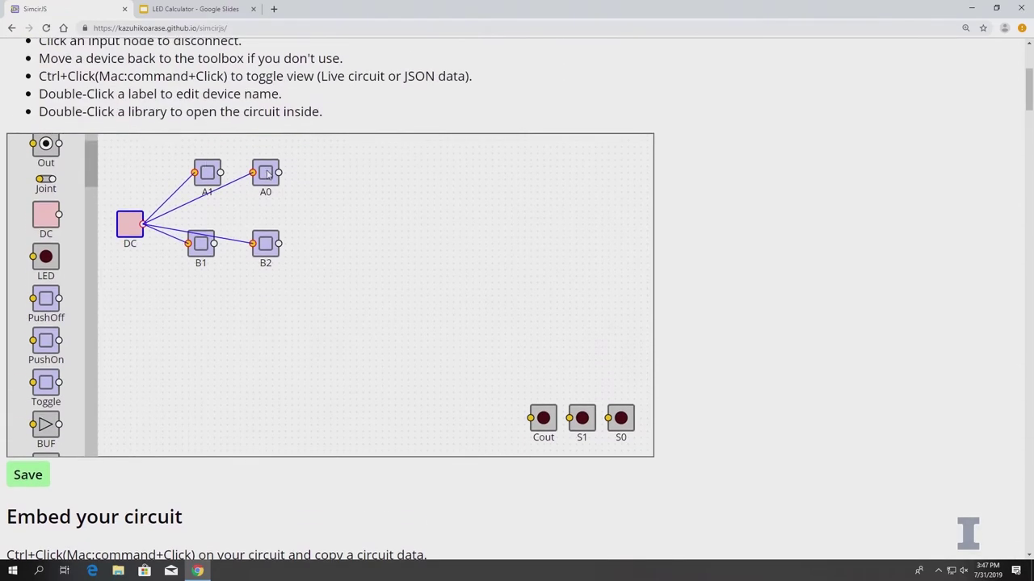
left_click(272, 263)
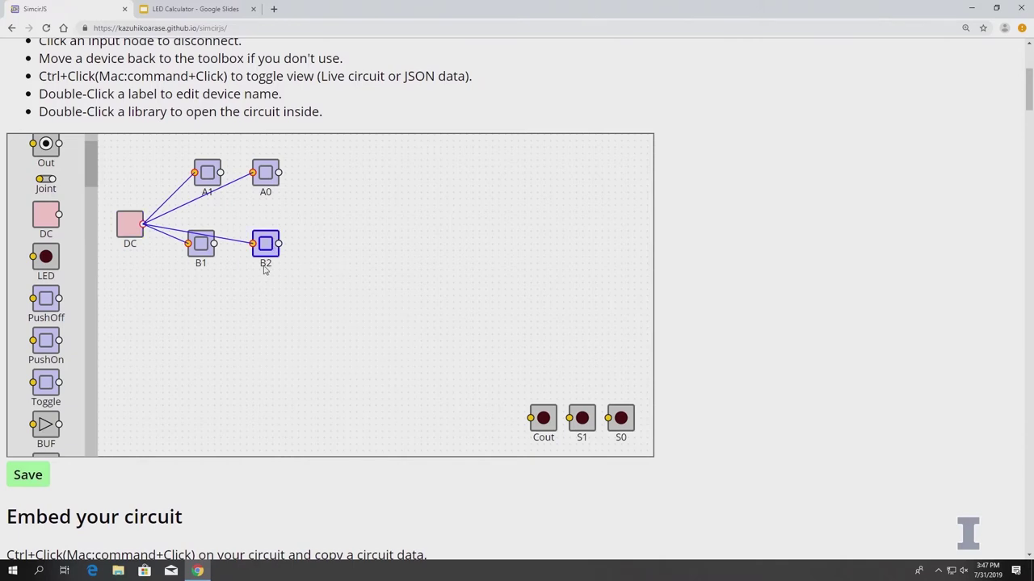
double_click(265, 263)
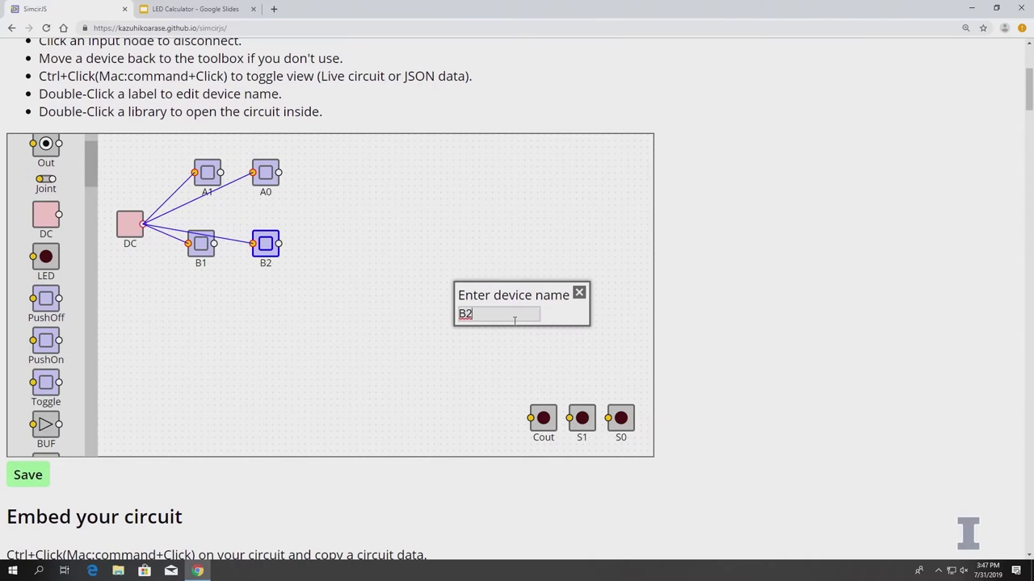
key("Return")
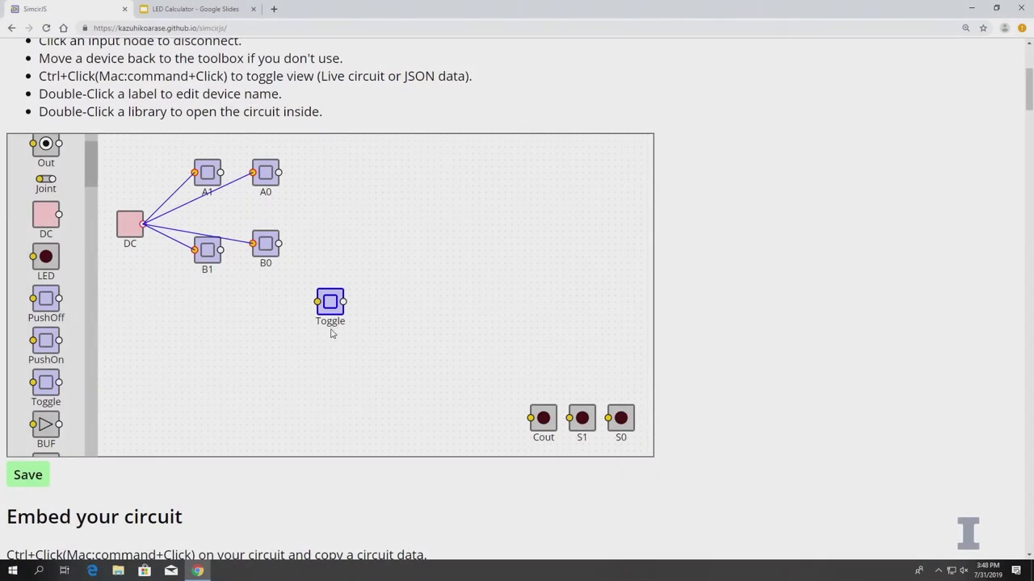
Name the new toggle A0, remove the old A0, and move the new one into the top row.
double_click(331, 322)
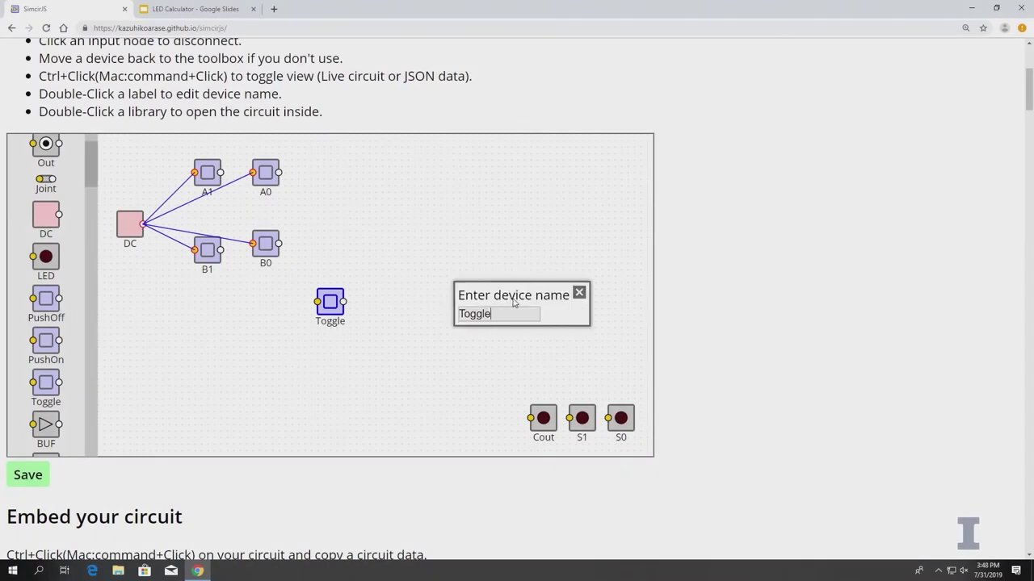
type("A0")
key("Return")
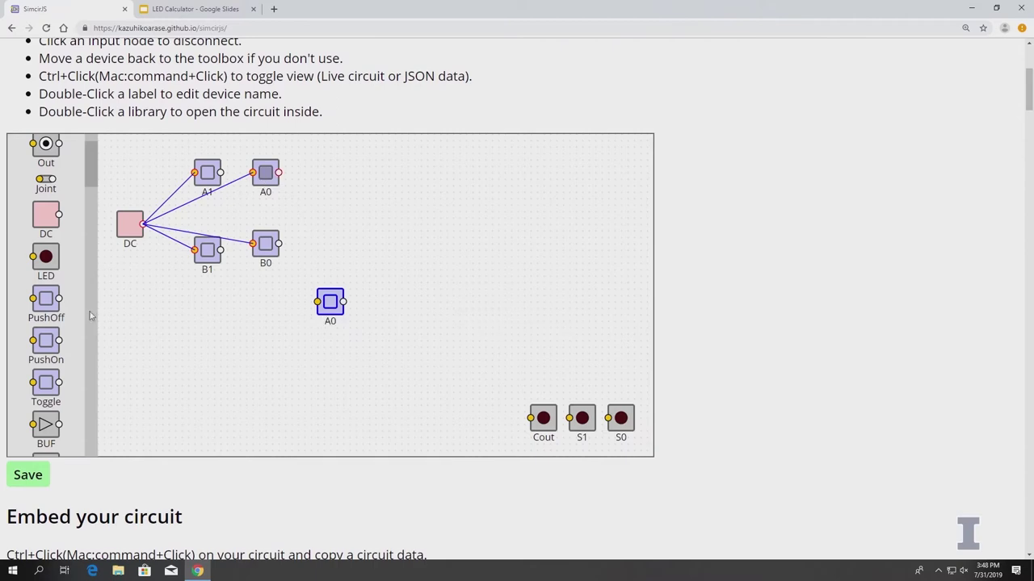
left_click_drag(267, 171, 28, 359)
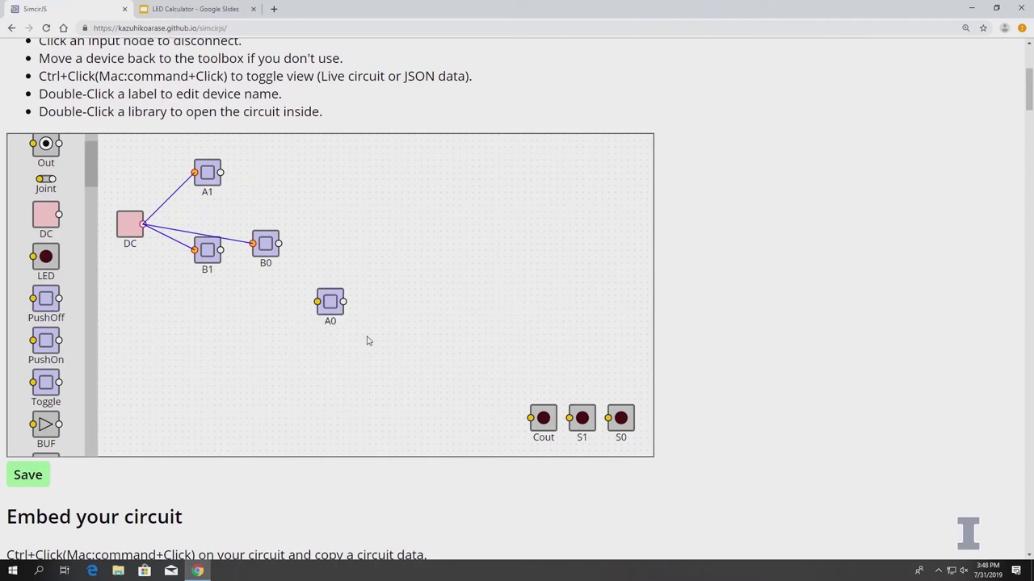
left_click_drag(317, 301, 37, 206)
Remove the old A1, B1 and B0 toggles and their wires from the circuit.
left_click_drag(142, 224, 24, 231)
left_click_drag(207, 250, 37, 249)
left_click_drag(266, 245, 36, 281)
left_click(130, 226)
Add two fresh toggles named B0 and B1 in the bottom row.
left_click_drag(46, 384, 259, 232)
double_click(259, 258)
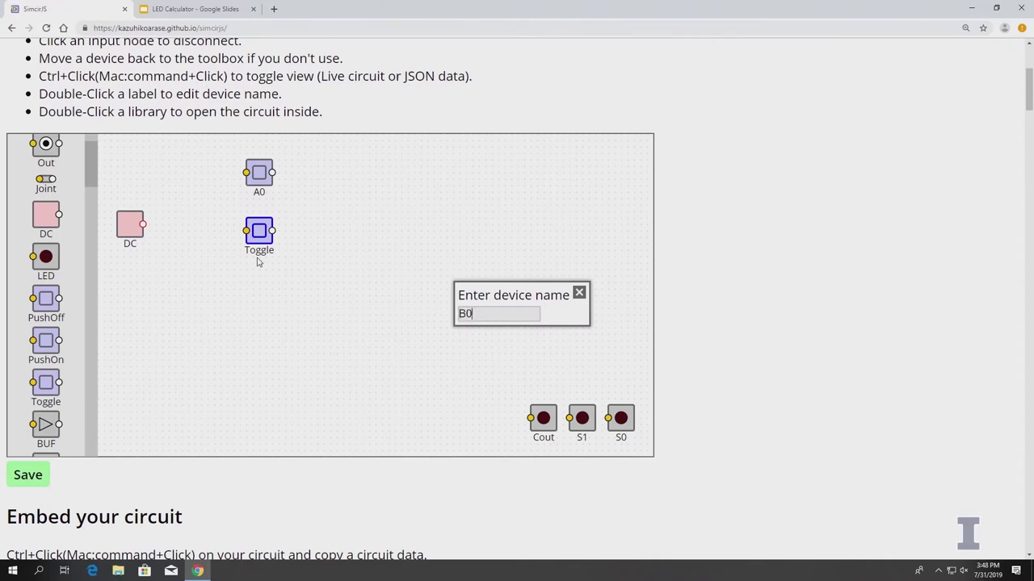
key("Return")
left_click_drag(48, 377, 202, 228)
double_click(202, 258)
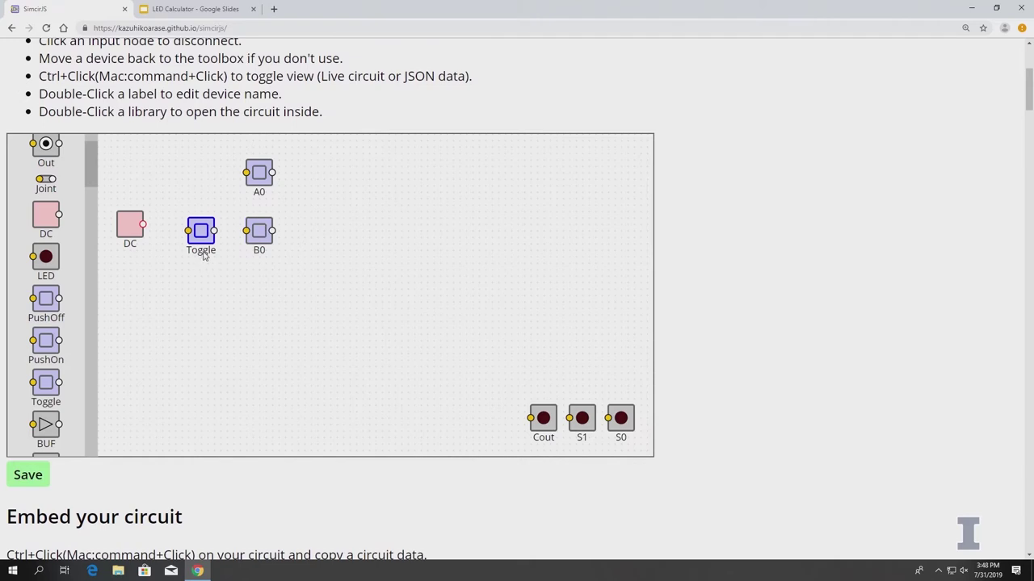
key("BackSpace")
key("BackSpace")
key("BackSpace")
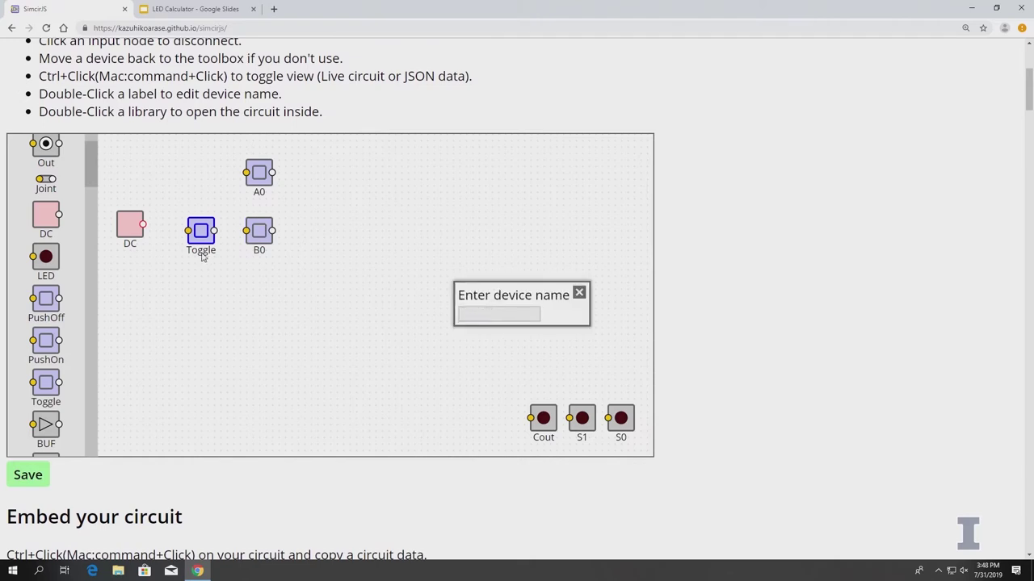
key("Return")
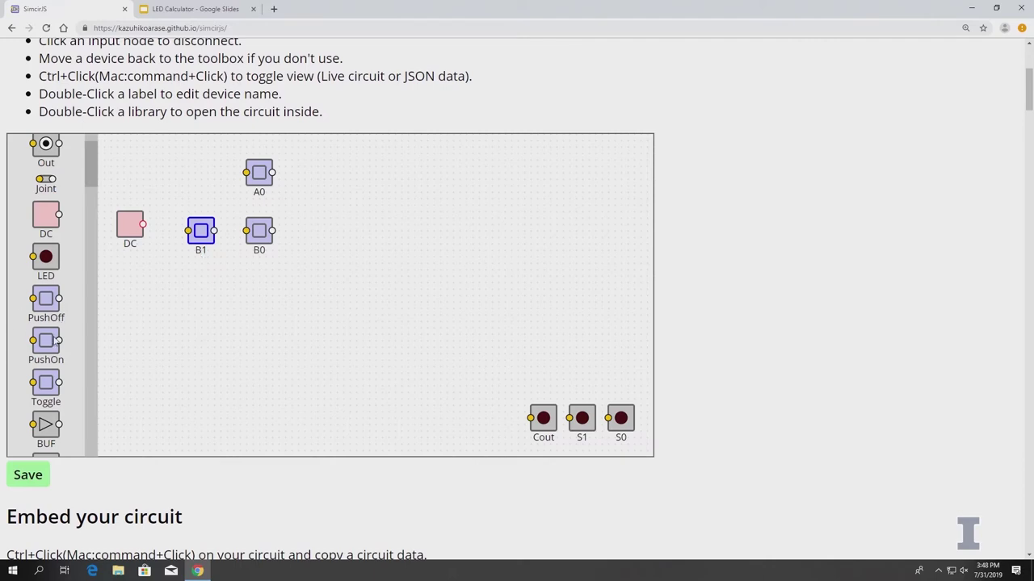
Add a fresh toggle named A1 to the left of A0.
left_click_drag(48, 380, 203, 179)
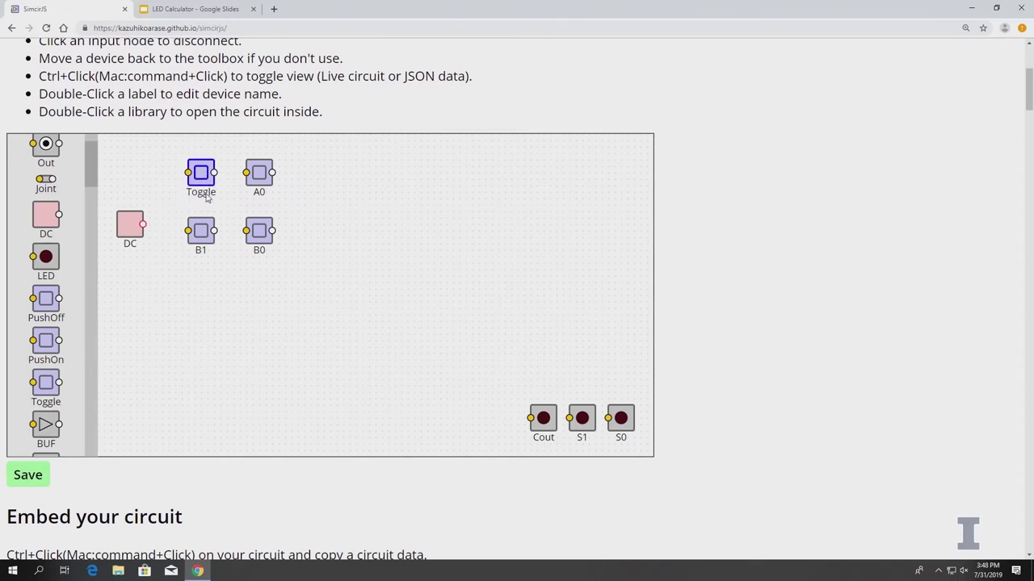
double_click(207, 196)
type("A1")
key("Return")
left_click_drag(206, 162, 205, 168)
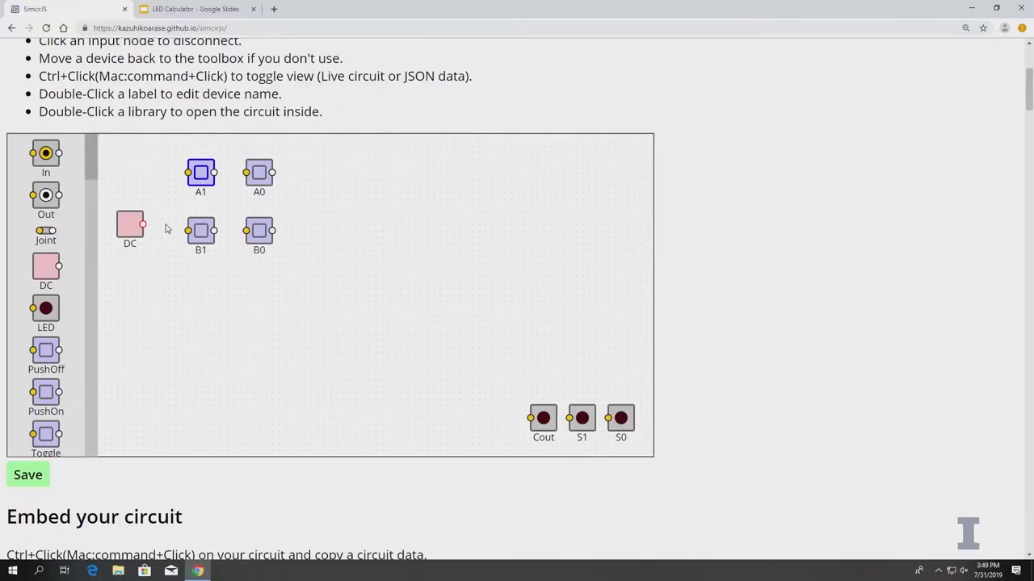
left_click(166, 242)
scroll(67, 278, "down", 6)
scroll(38, 234, "up", 2)
scroll(38, 233, "up", 4)
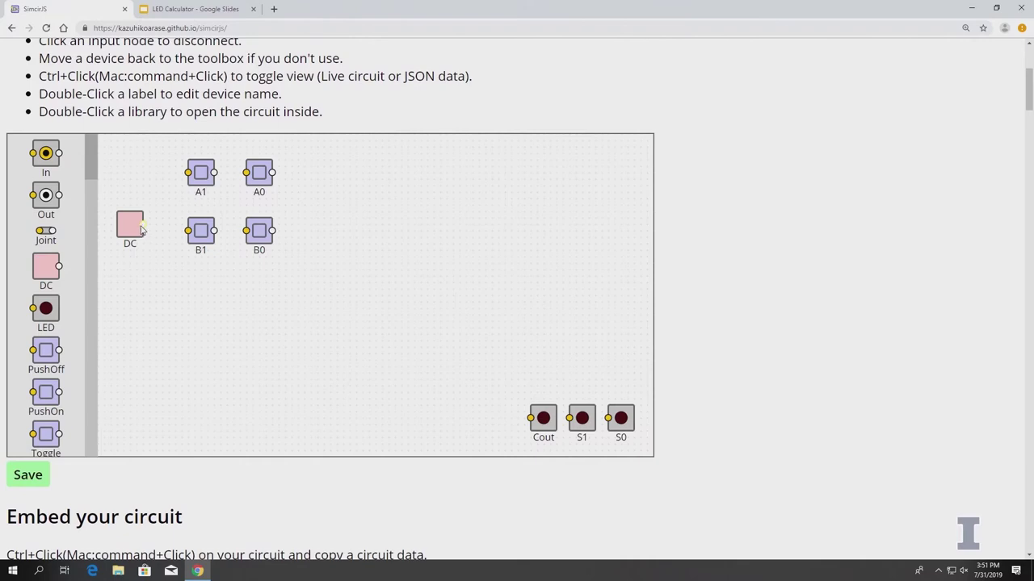
Wire the DC source's output to the input of toggle A1.
left_click_drag(141, 230, 247, 233)
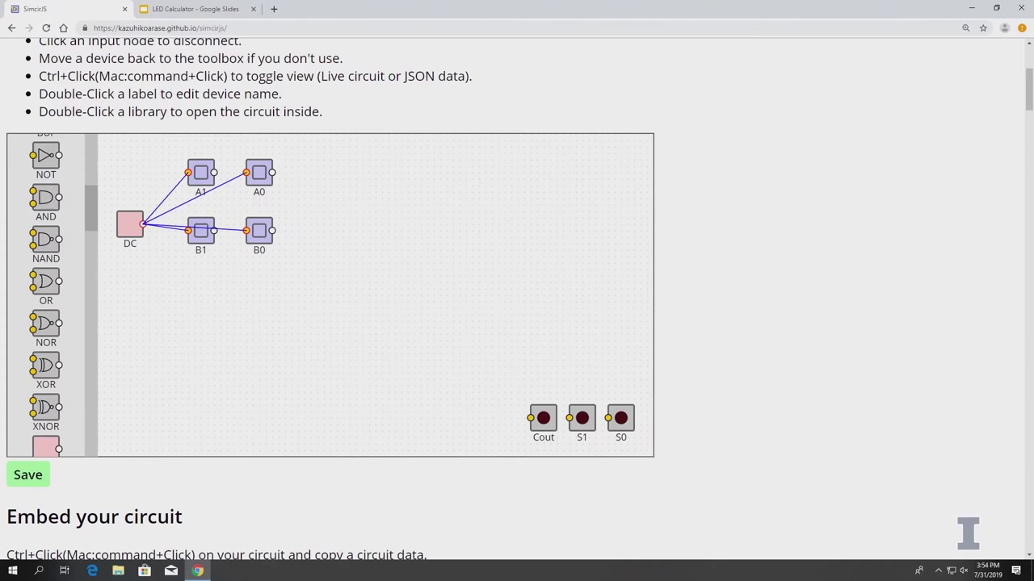
Place an XOR gate at the upper right and wire A0 and B0 outputs to its inputs.
mouse_move(197, 571)
mouse_move(53, 366)
left_mouse_down()
mouse_move(331, 198)
mouse_move(414, 167)
mouse_move(358, 169)
mouse_move(465, 167)
left_mouse_up()
left_click_drag(271, 172, 446, 166)
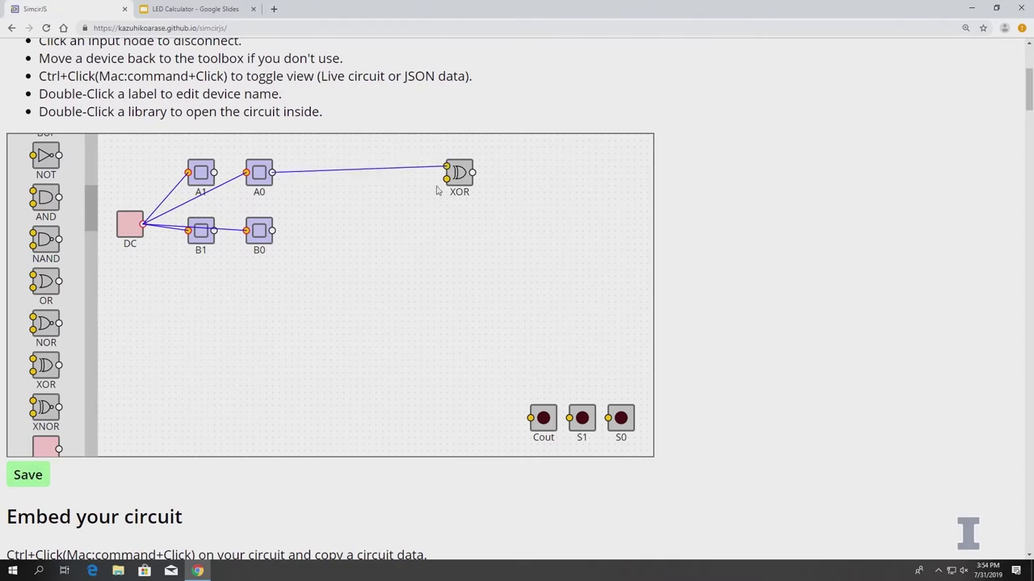
mouse_move(272, 232)
left_mouse_down()
mouse_move(446, 179)
mouse_move(622, 370)
mouse_move(617, 421)
mouse_move(609, 419)
left_mouse_up()
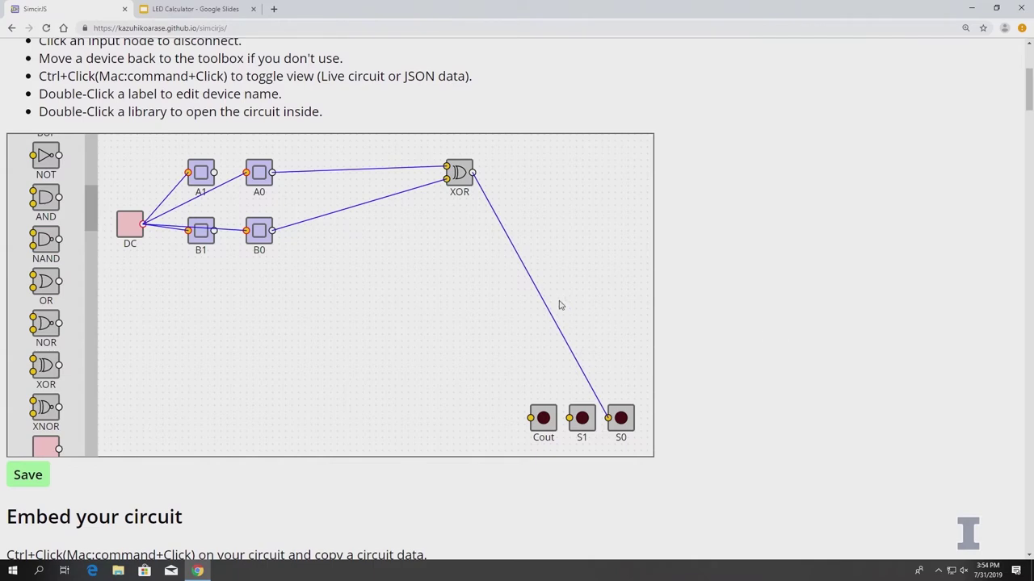
Flip A0 and B0 through several combinations to check that LED S0 lights correctly.
left_click(258, 175)
left_click(256, 232)
left_click(257, 233)
left_click(256, 173)
left_click(260, 234)
scroll(46, 436, "up", 1)
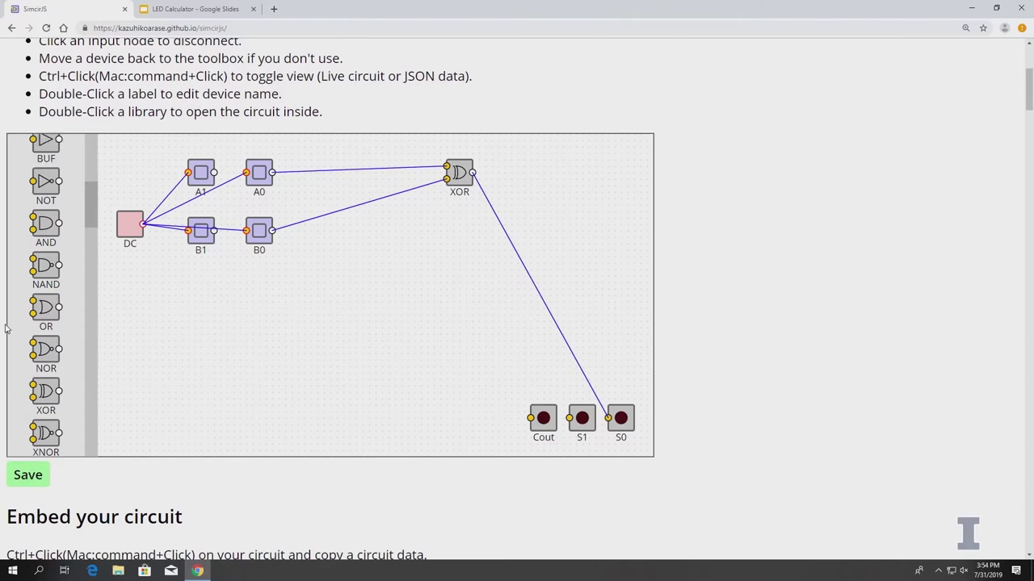
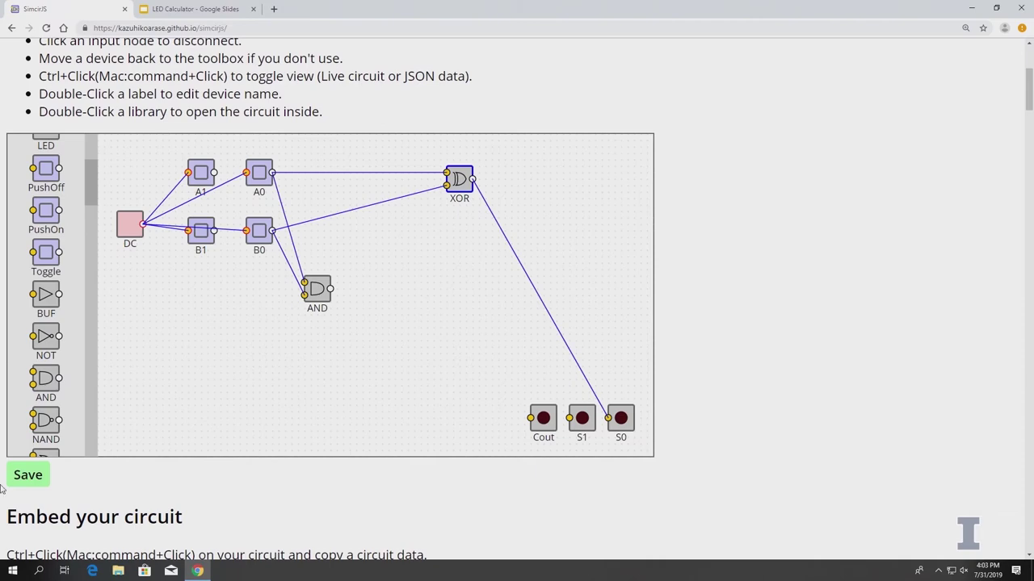
Drop an XOR gate from the toolbox onto the canvas below the B1 switch.
scroll(13, 372, "down", 2)
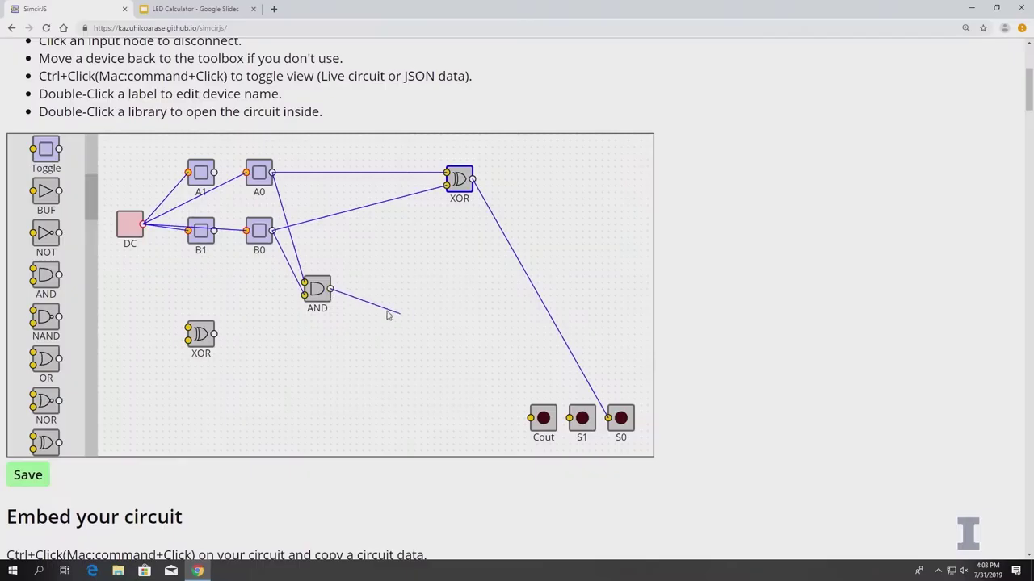
left_click_drag(387, 314, 383, 294)
Move the second XOR right and wire A1 and B1 into its two inputs.
left_click_drag(212, 331, 310, 348)
left_click_drag(213, 172, 298, 340)
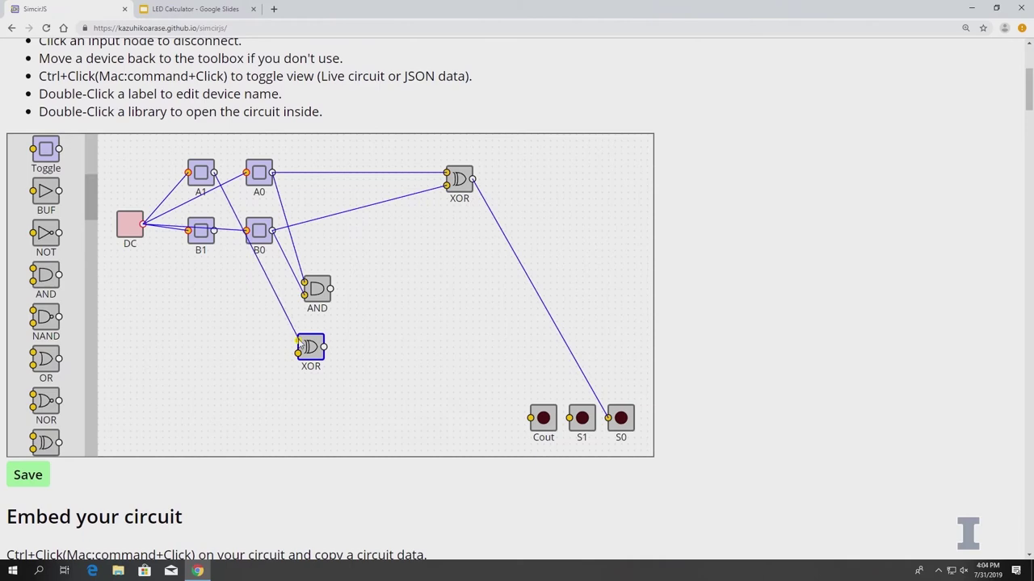
left_click(212, 234)
left_click_drag(214, 232, 298, 352)
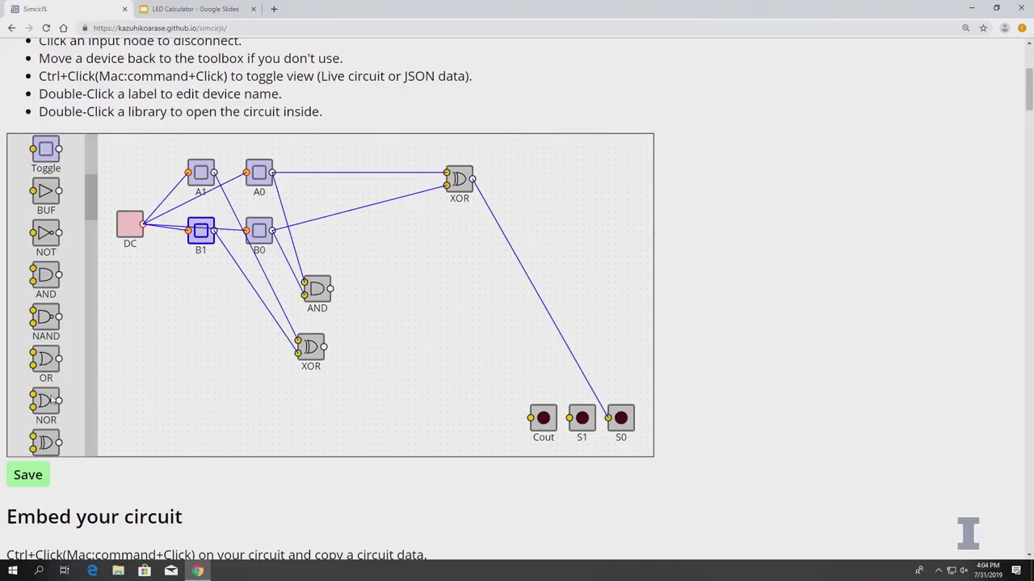
Add a third XOR gate and feed the second XOR's output into it.
scroll(52, 399, "down", 1)
left_click_drag(55, 412, 396, 320)
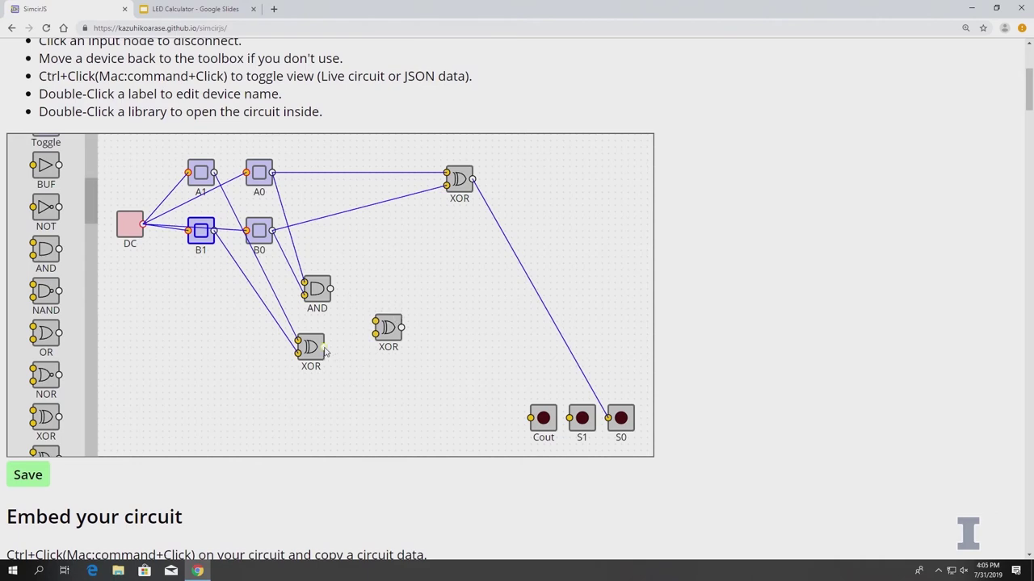
left_click_drag(324, 347, 375, 335)
Feed the AND carry into the third XOR, drive S1 from it, and toggle A0 and B0.
left_click_drag(330, 289, 378, 327)
left_click_drag(402, 328, 583, 428)
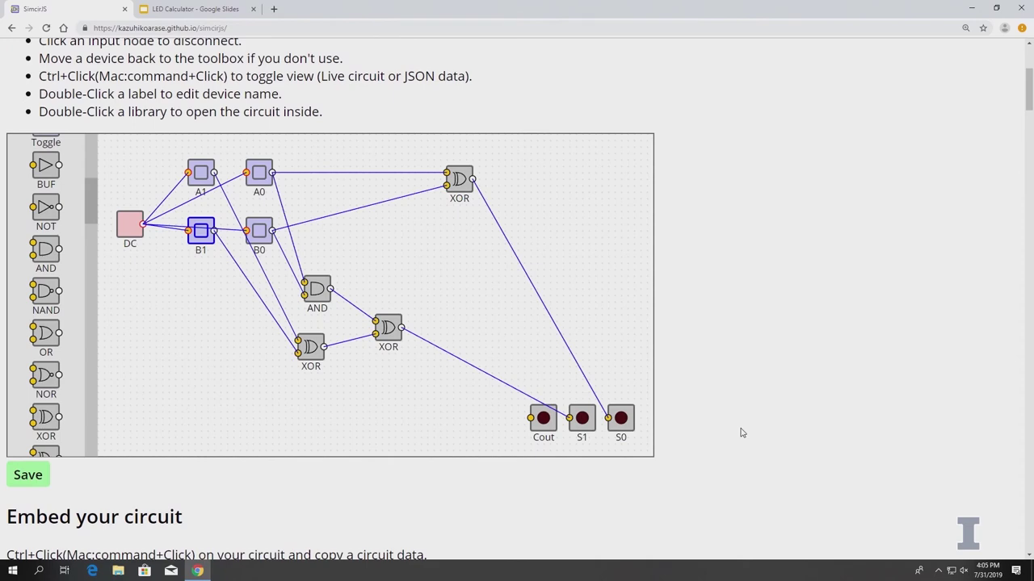
left_click(260, 174)
left_click(260, 233)
left_click(259, 234)
left_click(257, 176)
Toggle A0 and B0 once more, then place an AND gate below the A1/B1 XOR.
left_click(257, 176)
left_click(257, 176)
left_click(260, 232)
left_click(261, 234)
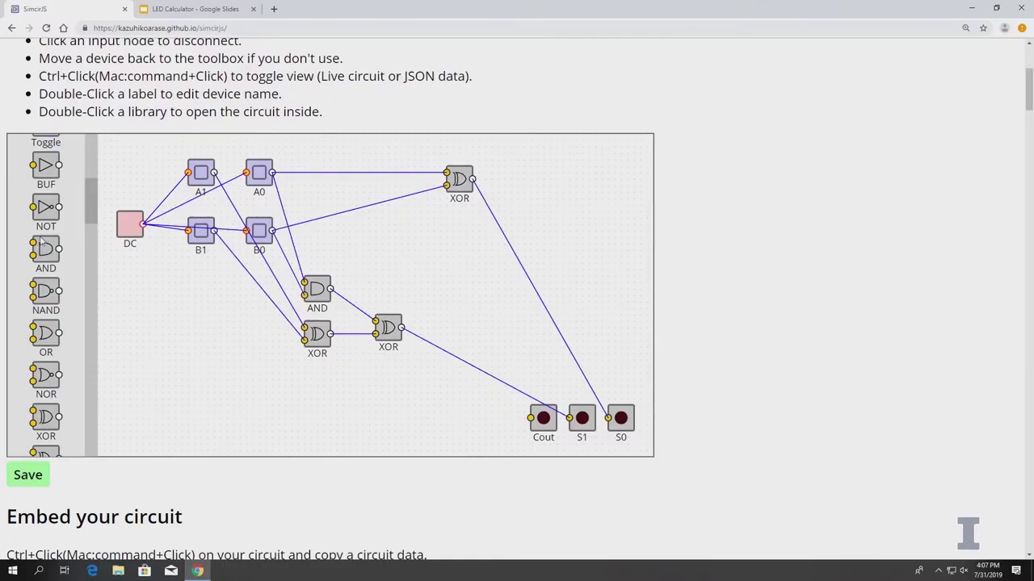
left_click_drag(41, 242, 307, 368)
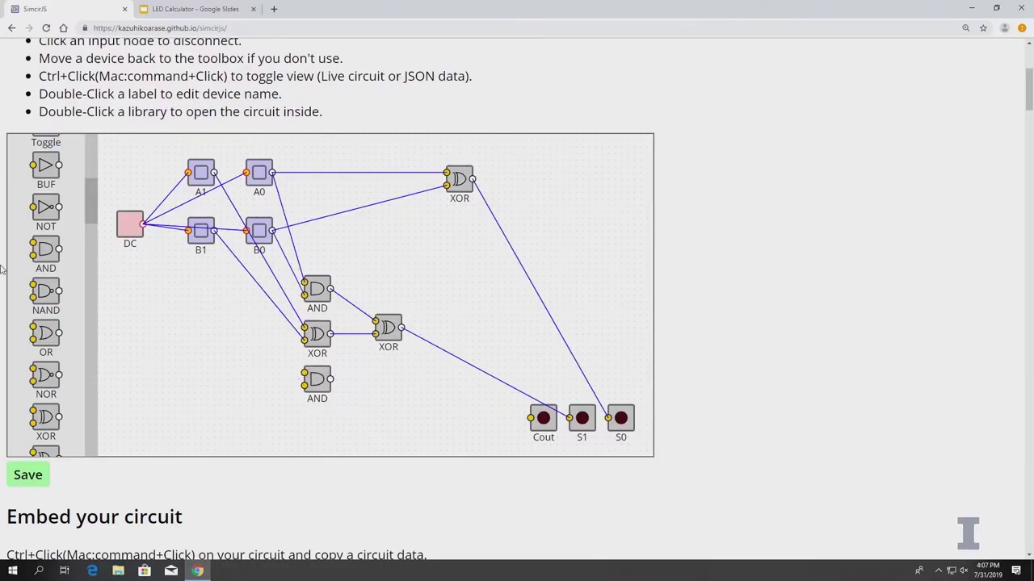
Add a second AND gate and an OR gate, wiring AND into OR and OR to Cout.
left_click_drag(38, 244, 309, 419)
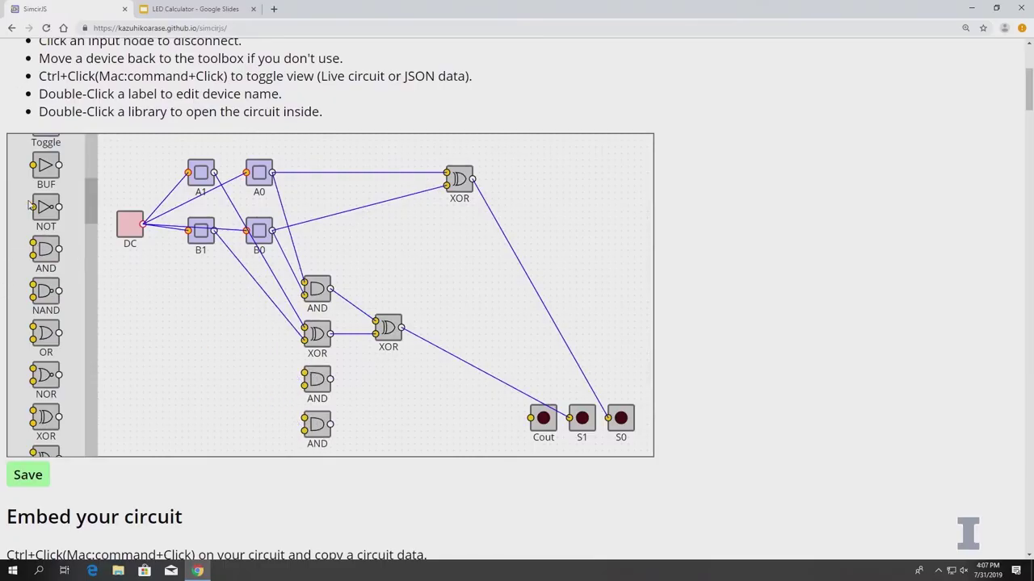
left_click_drag(36, 333, 329, 424)
left_click(328, 377)
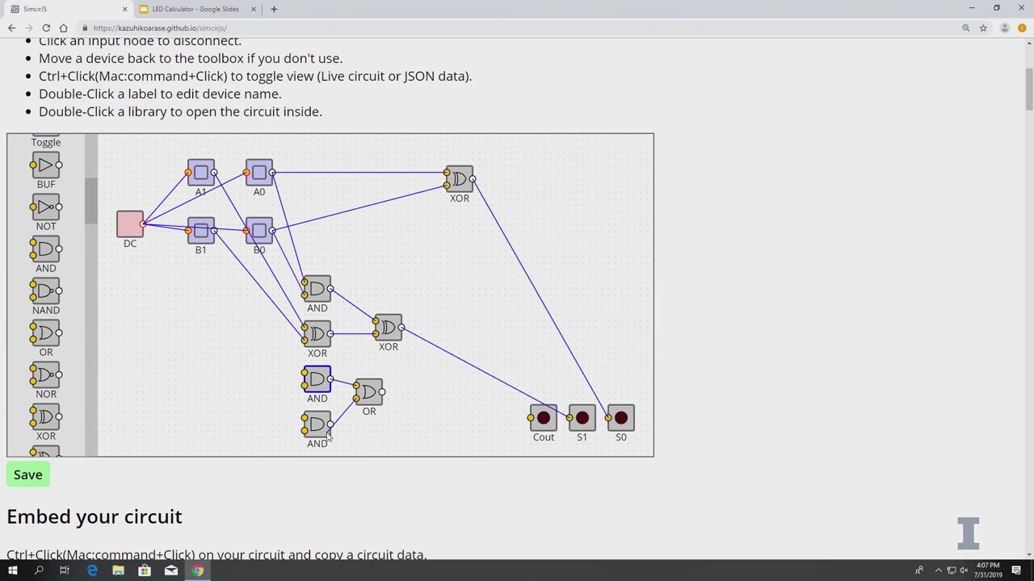
left_click_drag(381, 393, 531, 418)
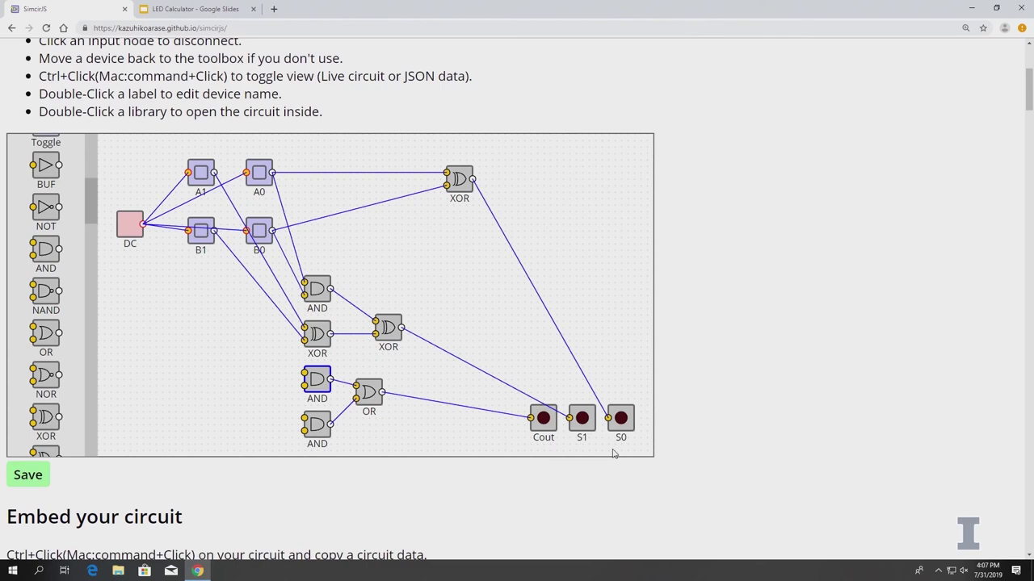
Shift the OR gate down-right and move the carry AND gate up toward B0.
left_click_drag(372, 381, 380, 394)
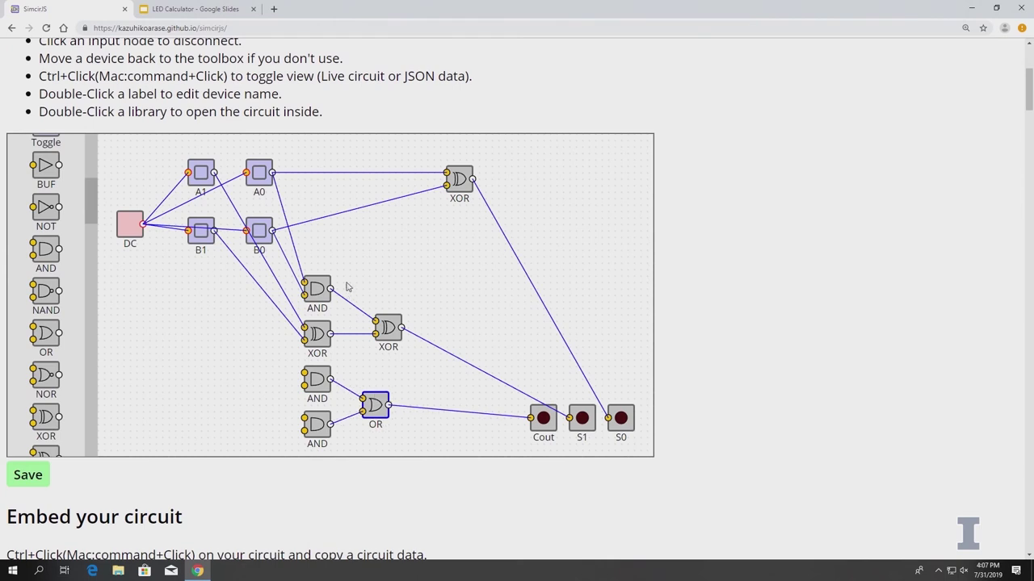
left_click_drag(322, 282, 327, 250)
left_click(433, 274)
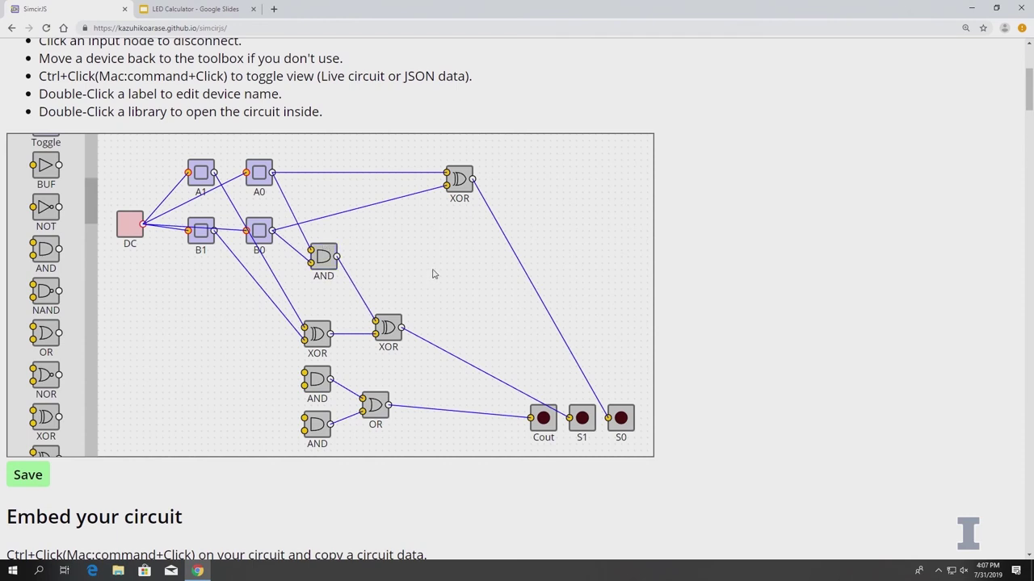
Append " (C in)" to the carry AND gate's name so it reads "AND (C in)".
double_click(332, 281)
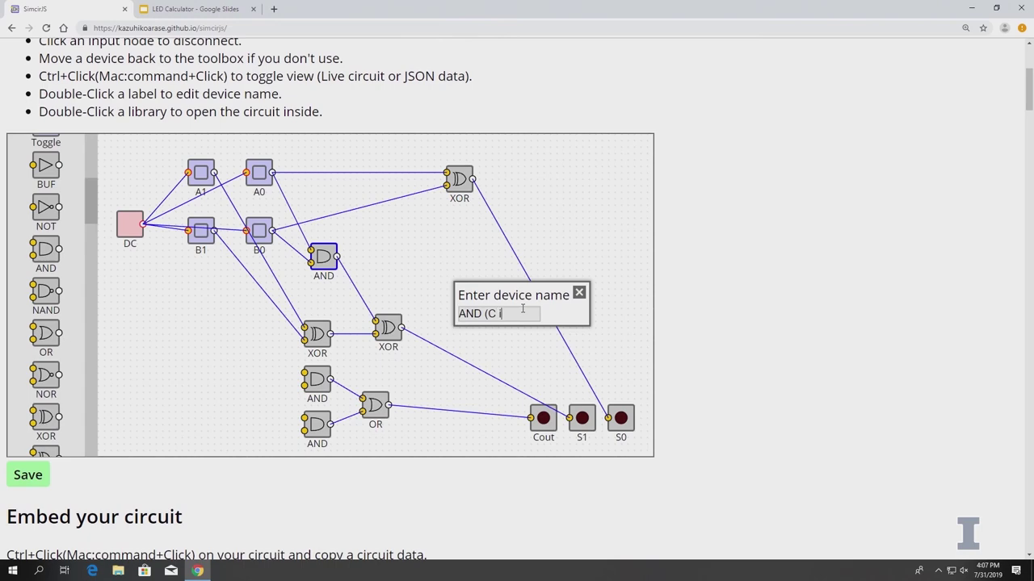
type("(C in)")
key("Return")
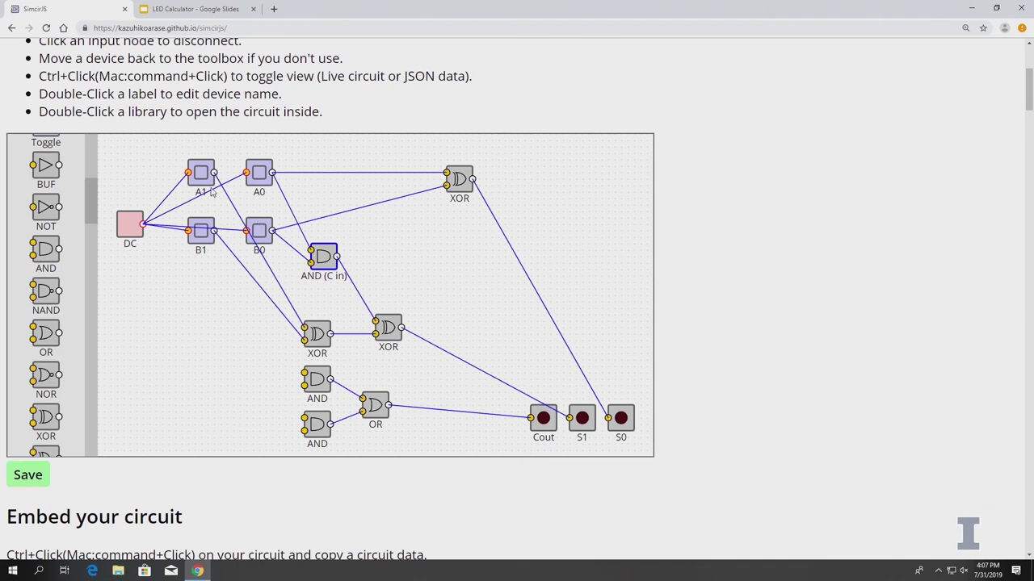
Wire A1 and B1 into the upper AND, and AND (C in) plus the middle XOR into the bottom AND.
left_click_drag(214, 172, 303, 374)
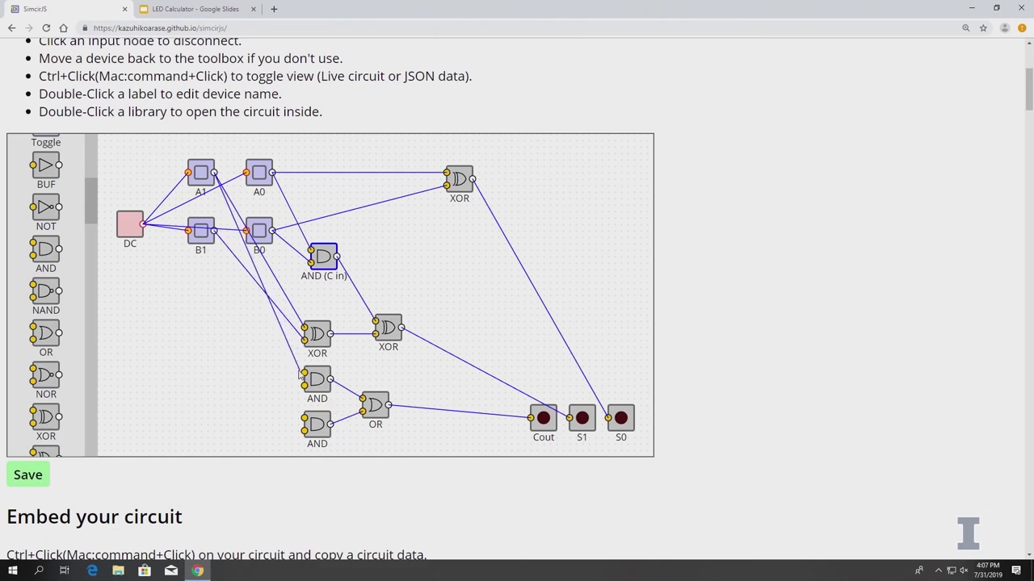
left_click_drag(214, 233, 299, 383)
mouse_move(214, 233)
left_mouse_down()
mouse_move(309, 398)
mouse_move(303, 386)
left_mouse_up()
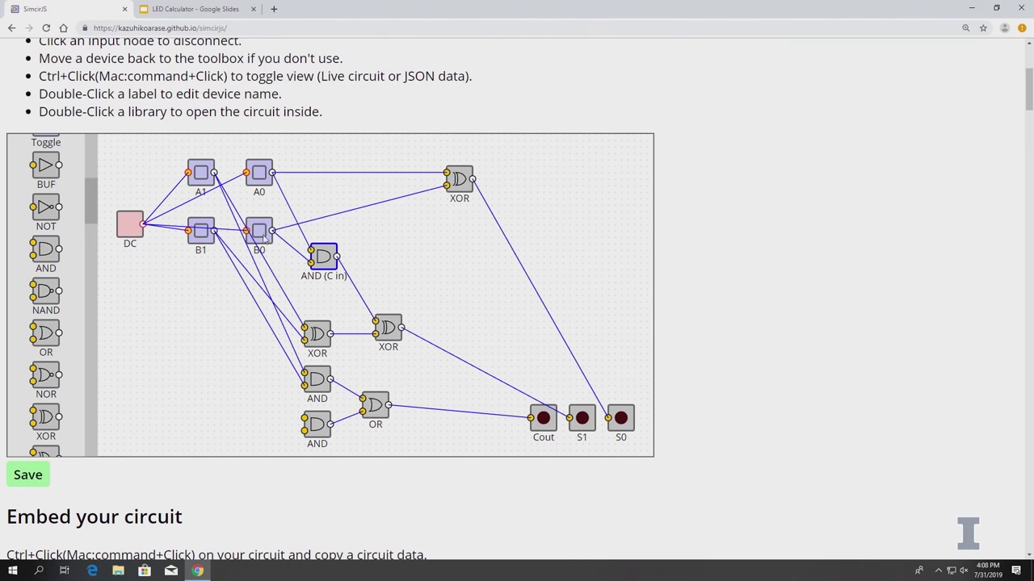
left_click_drag(339, 260, 304, 419)
left_click_drag(332, 335, 304, 431)
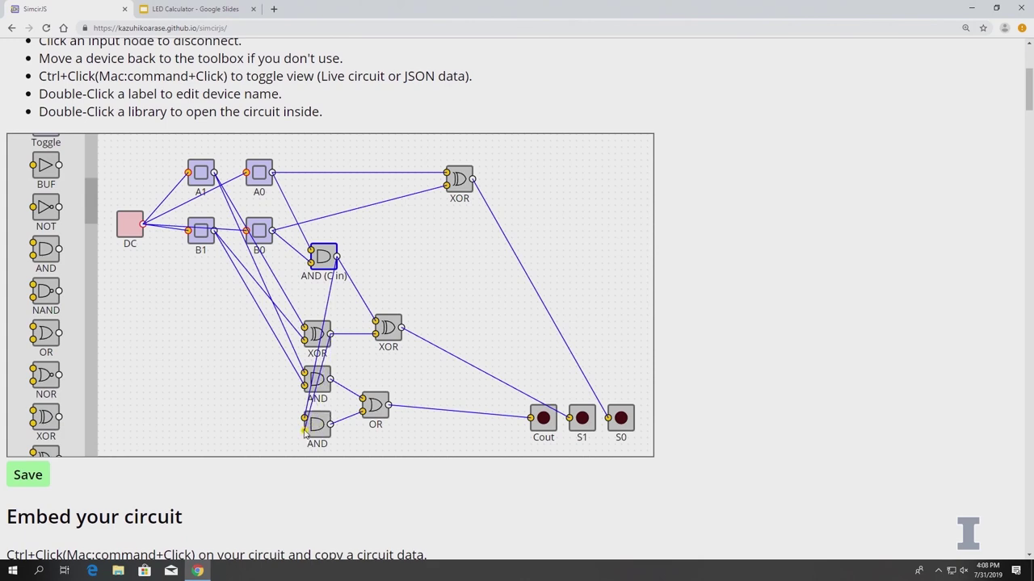
Move the OR gate beside Cout and reposition the AND gates to untangle the wires.
left_click_drag(377, 397, 485, 397)
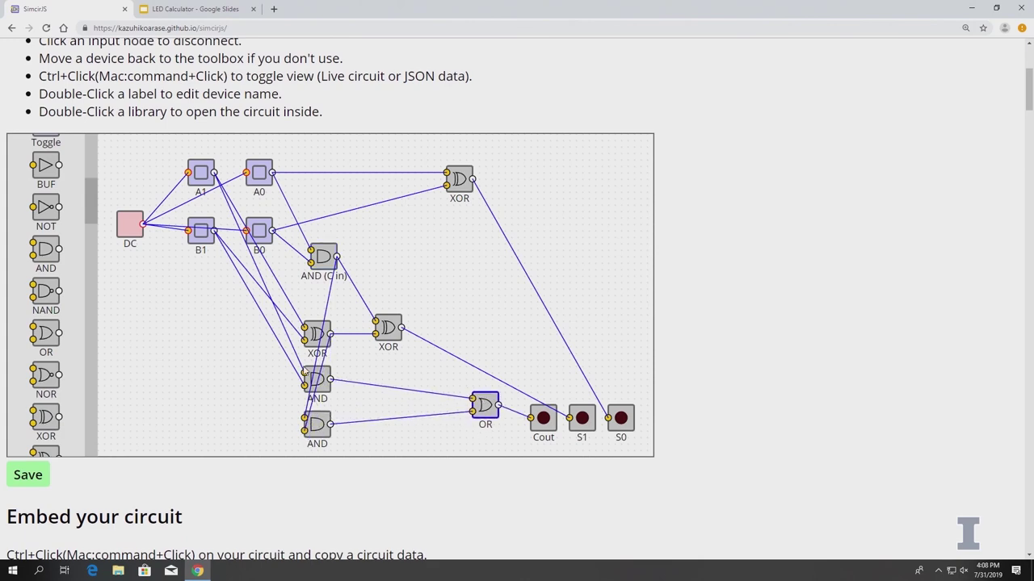
left_click_drag(327, 373, 298, 375)
left_click_drag(315, 418, 417, 409)
left_click(490, 344)
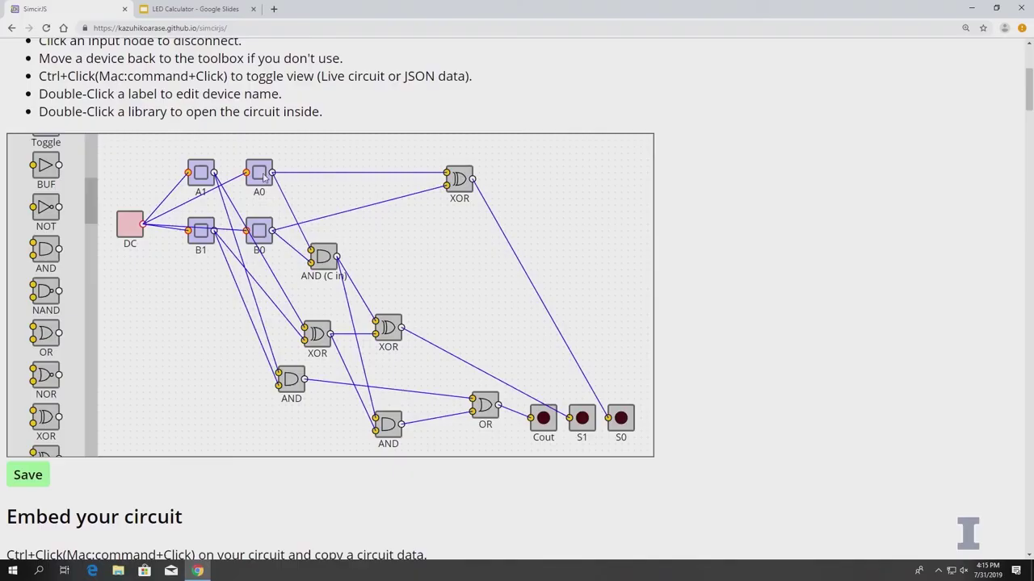
Step through test sums 1+0, 1+1, 3+0, 2+2 and 3+2, ending at 3+3 with all switches on.
left_click(264, 178)
left_click(260, 233)
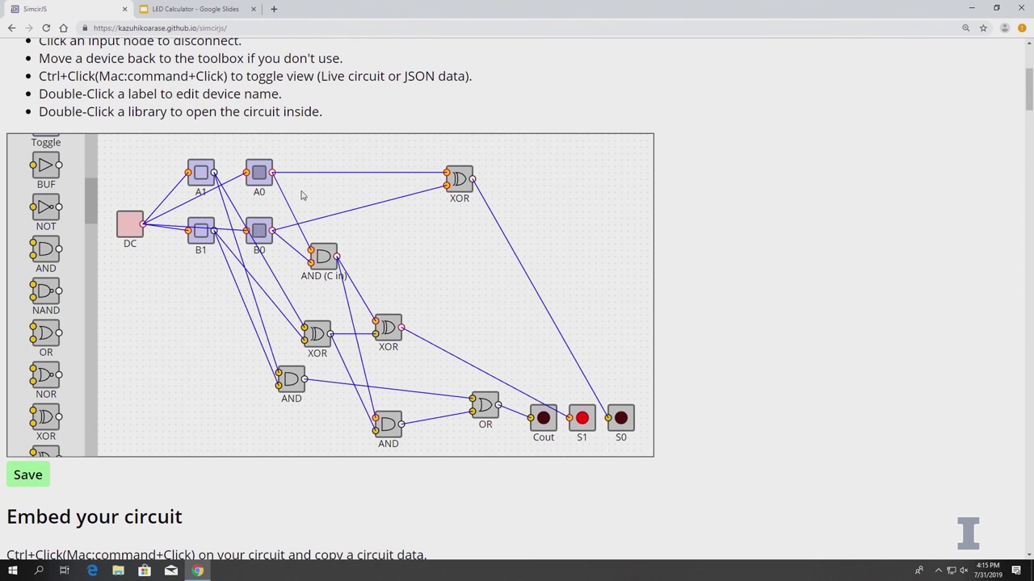
left_click(260, 233)
left_click(202, 173)
left_click(260, 174)
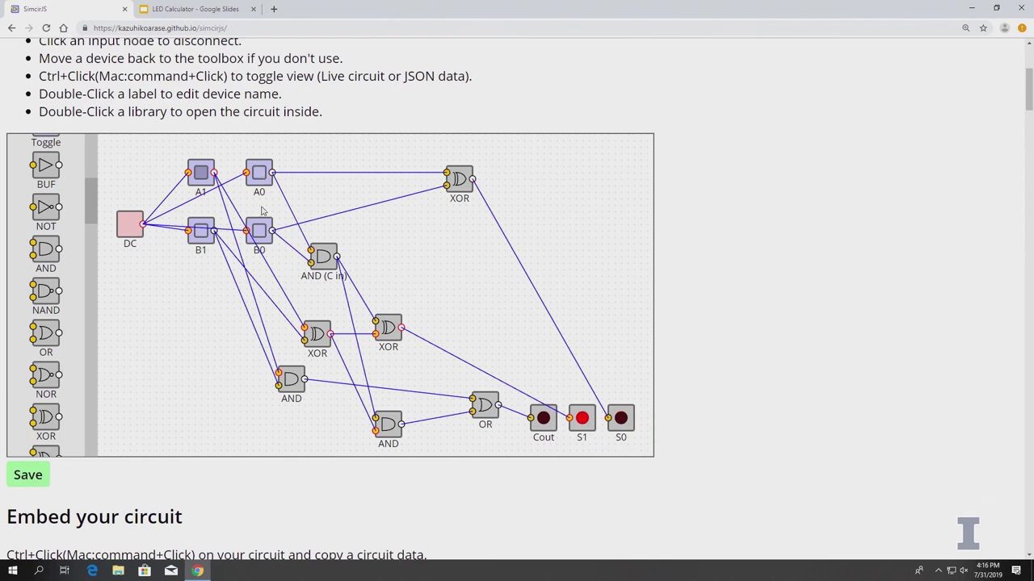
left_click(205, 235)
left_click(259, 173)
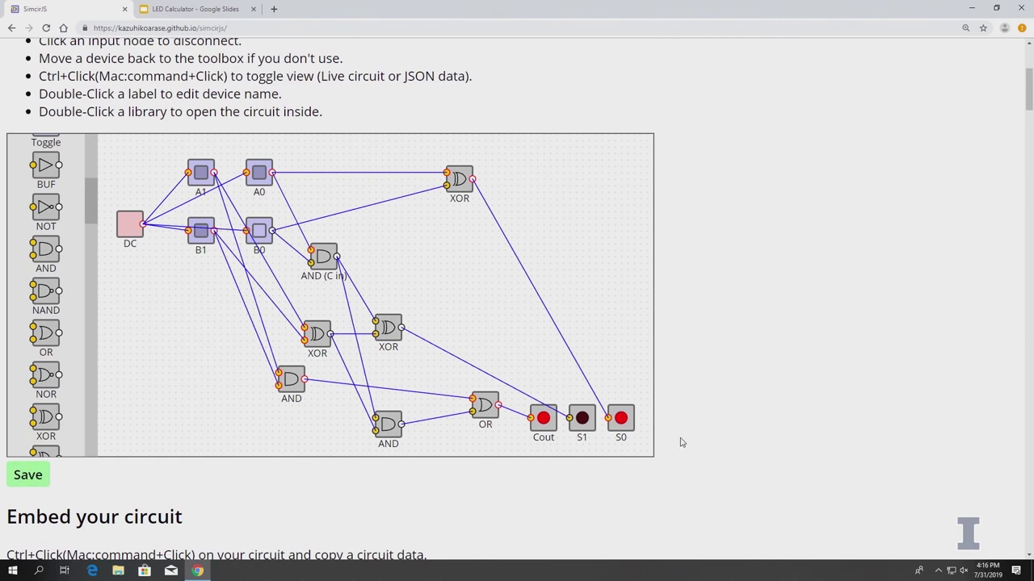
left_click(266, 238)
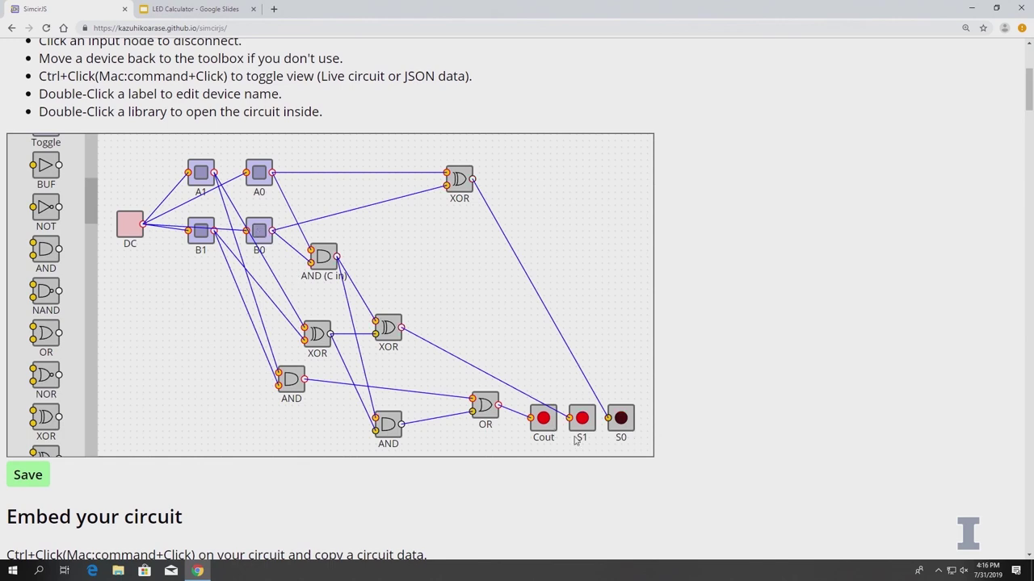